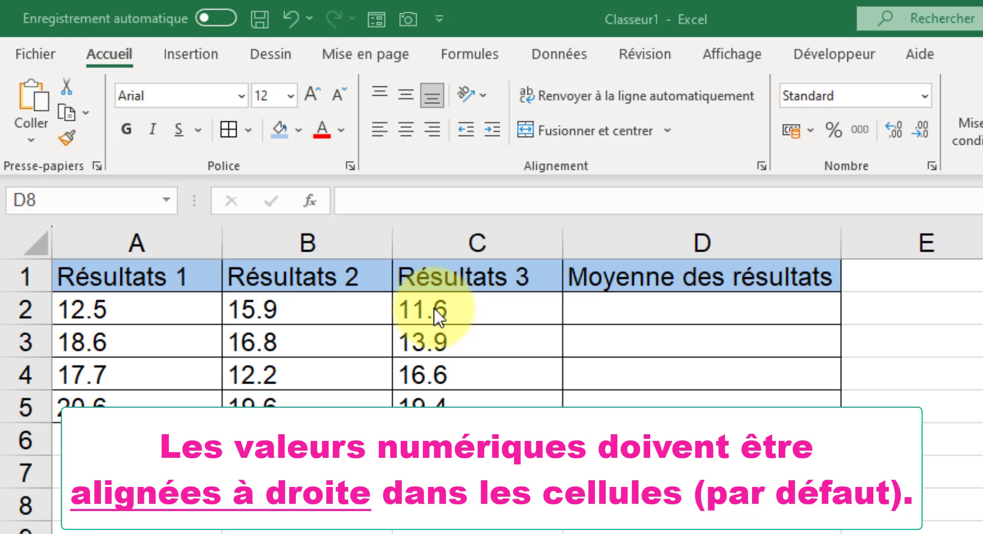
Try to calculate the average of A2:C2 in cell D2 with the MOYENNE function
left_click(731, 308)
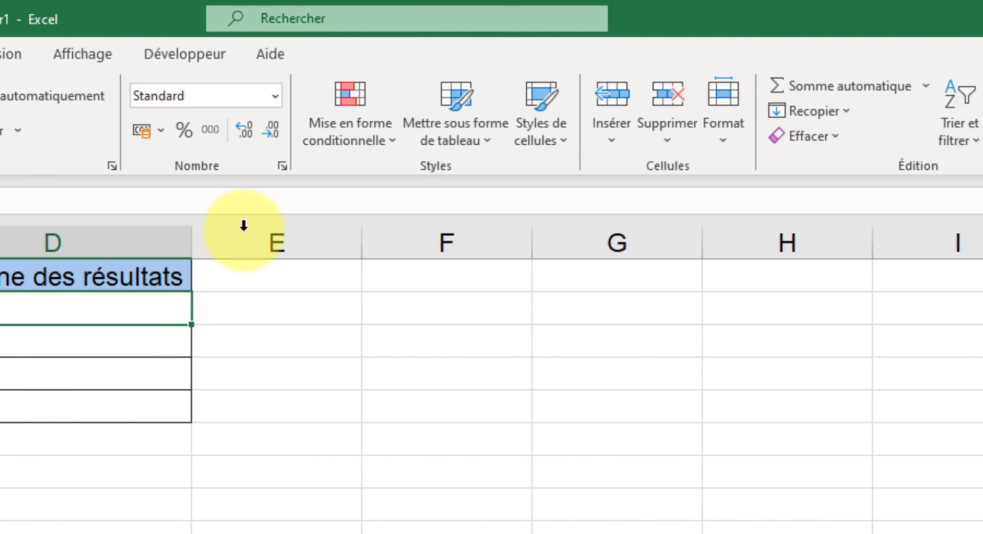
left_click(925, 85)
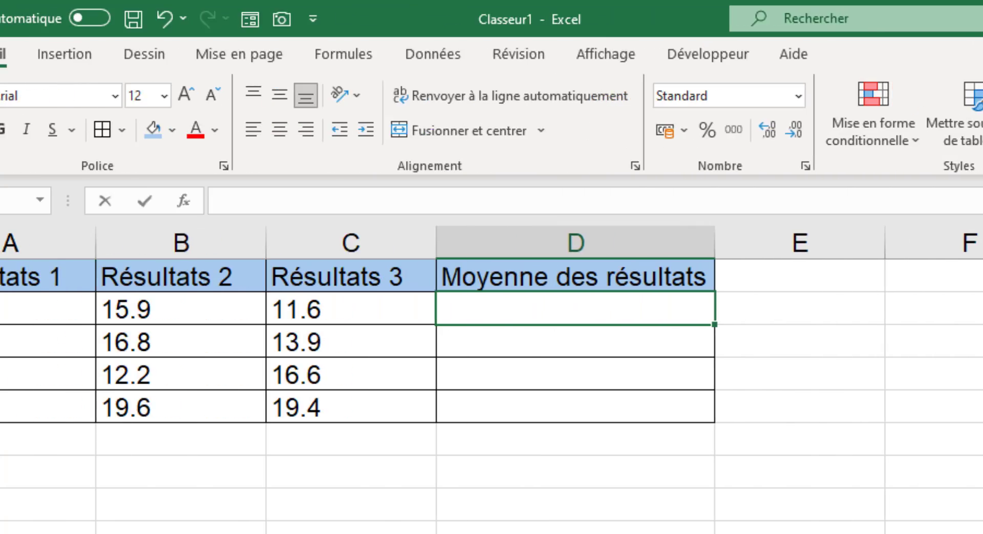
left_click_drag(38, 316, 253, 314)
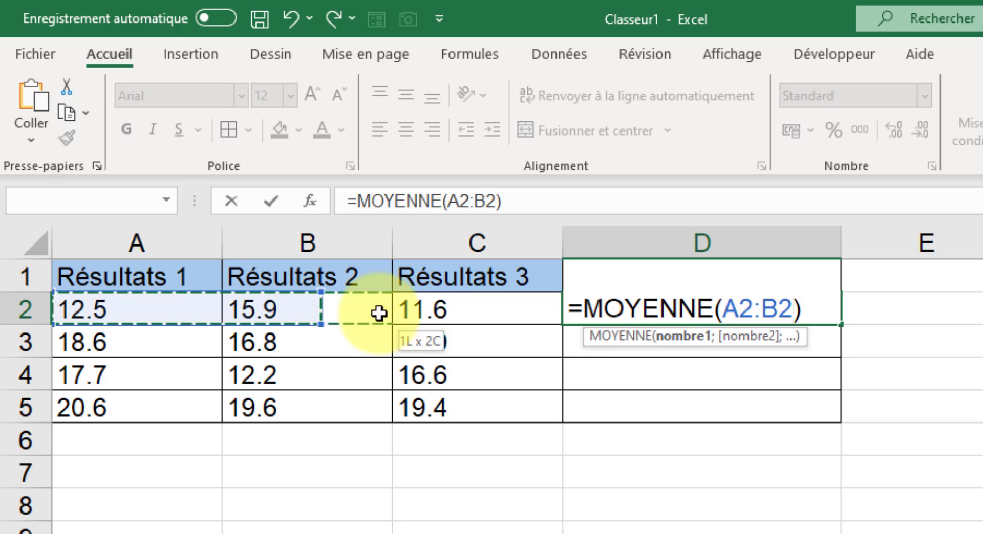
left_click_drag(378, 313, 445, 307)
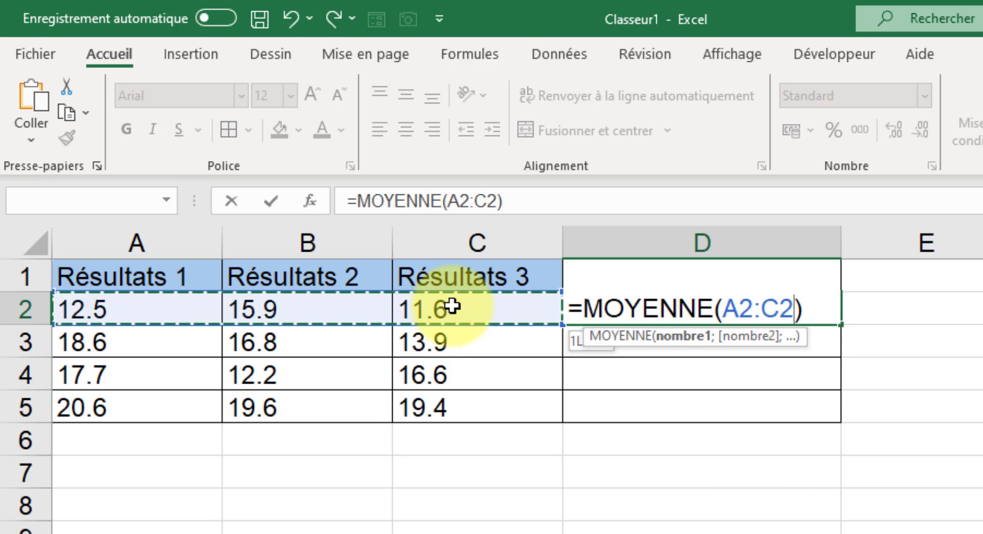
left_click(272, 203)
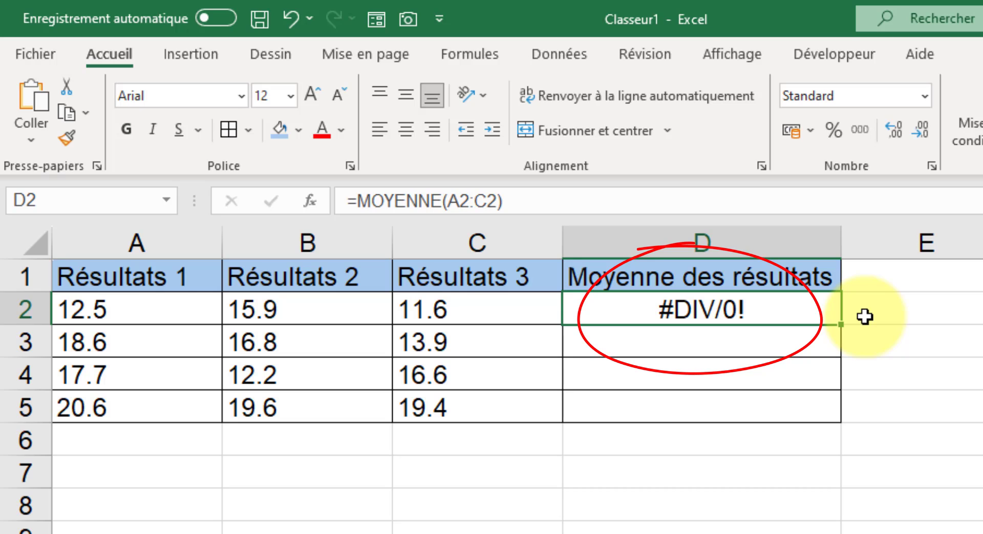
Delete the average formula from cell D2 and move the selection to D8
key("Delete")
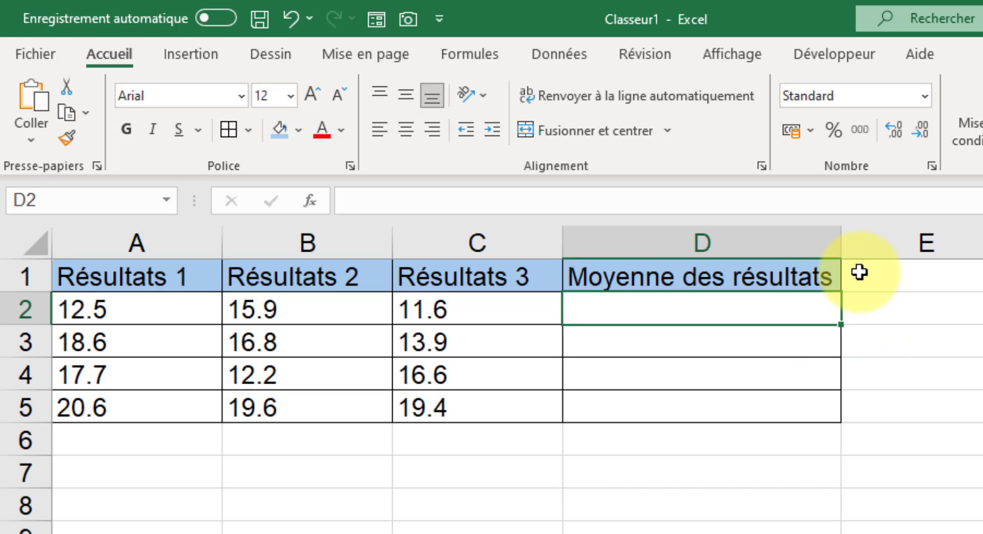
key("Down")
key("Down")
key("Down")
key("Down")
key("Down")
key("Down")
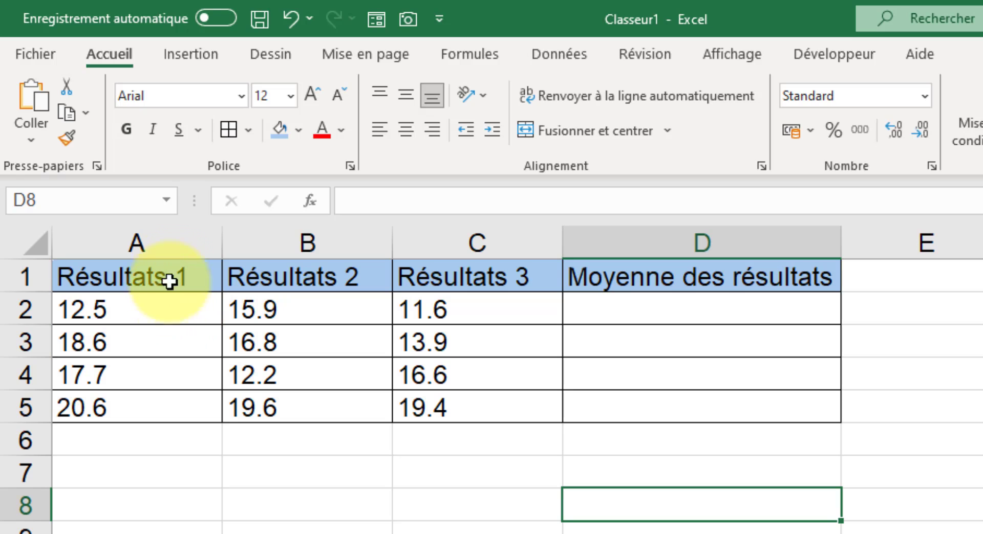
Start the Convertir wizard on A2:A5, accepting the Délimité type and the Tabulation separator to reach the column format stage
left_click_drag(175, 302, 165, 405)
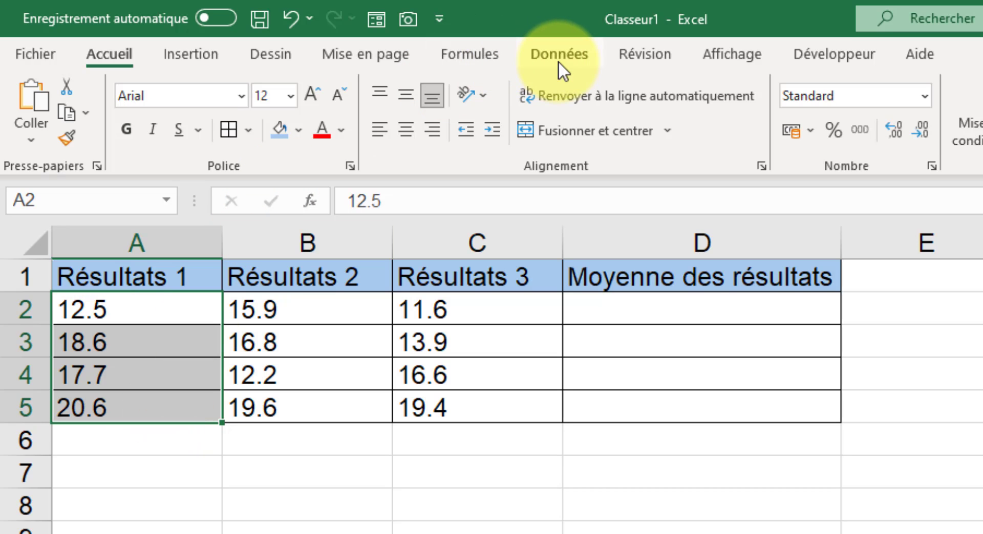
left_click(573, 53)
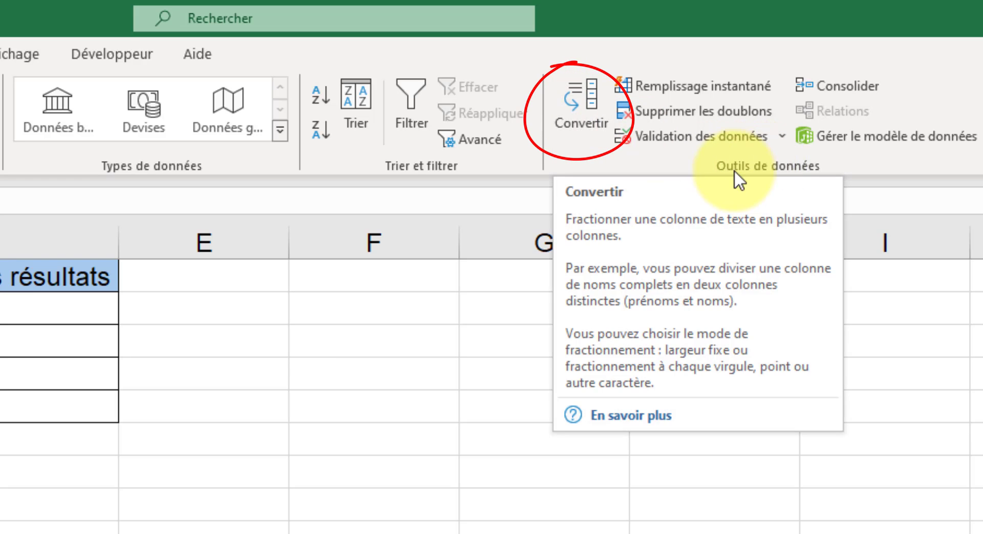
left_click(585, 113)
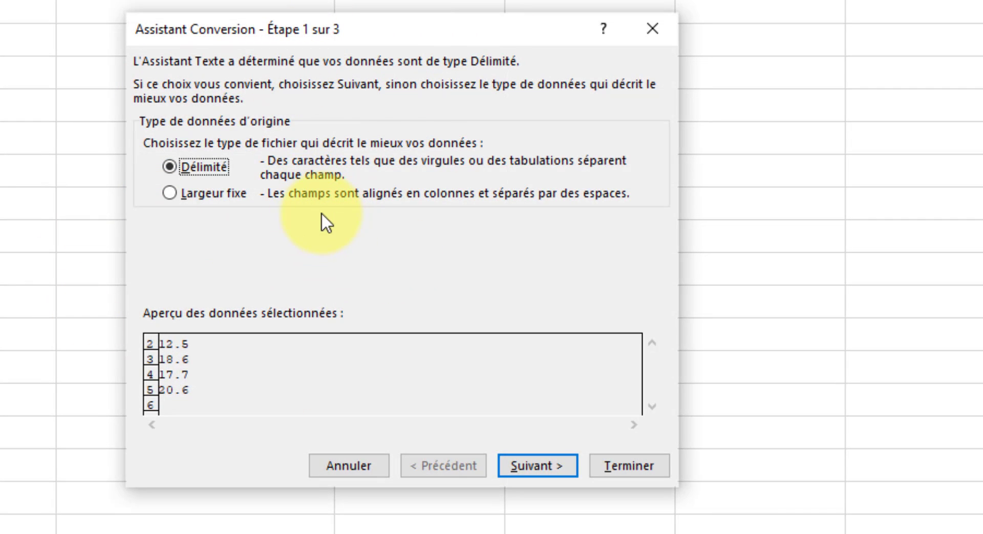
left_click(546, 468)
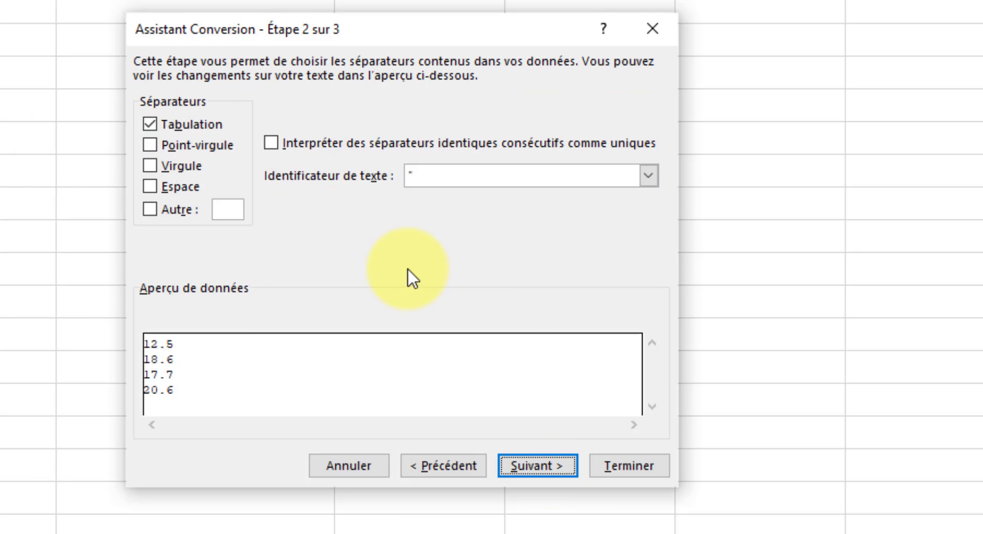
left_click(539, 465)
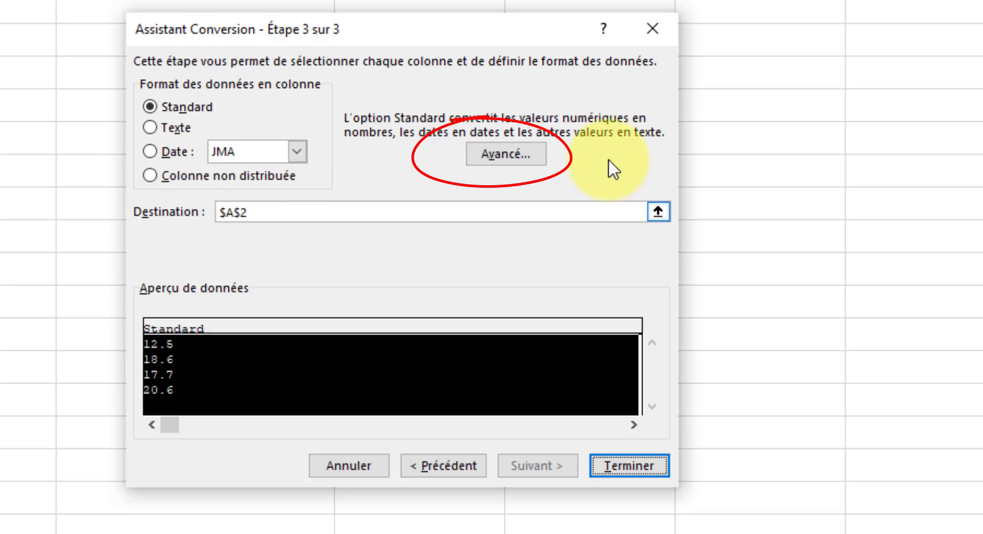
Set the decimal separator to a period in the advanced text import settings and complete the conversion of A2:A5
left_click(520, 152)
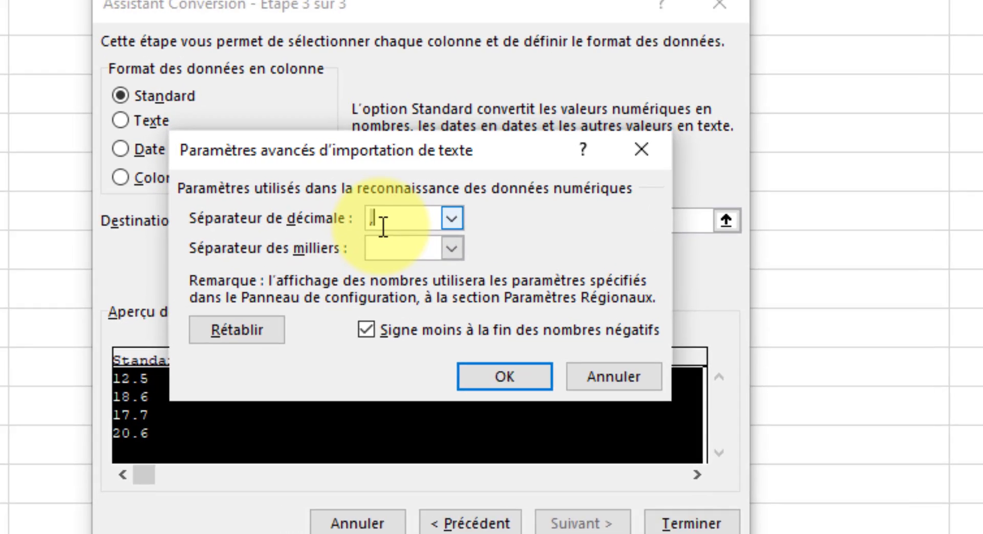
left_click(364, 235)
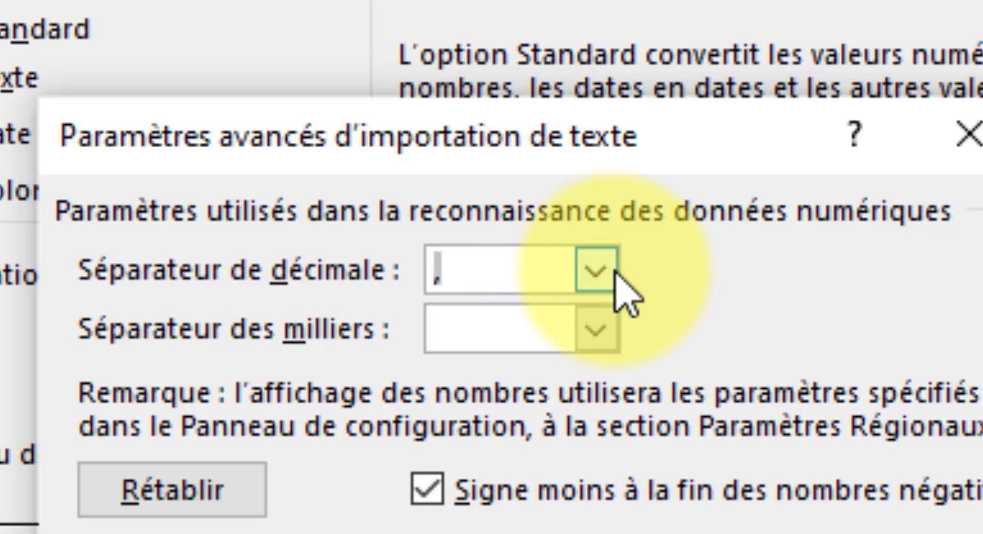
left_click(599, 270)
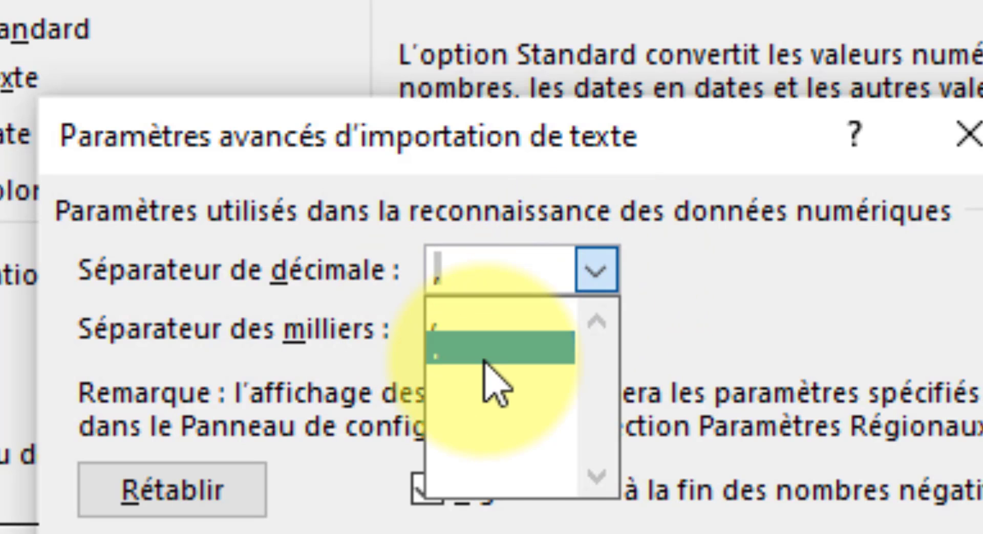
left_click(485, 357)
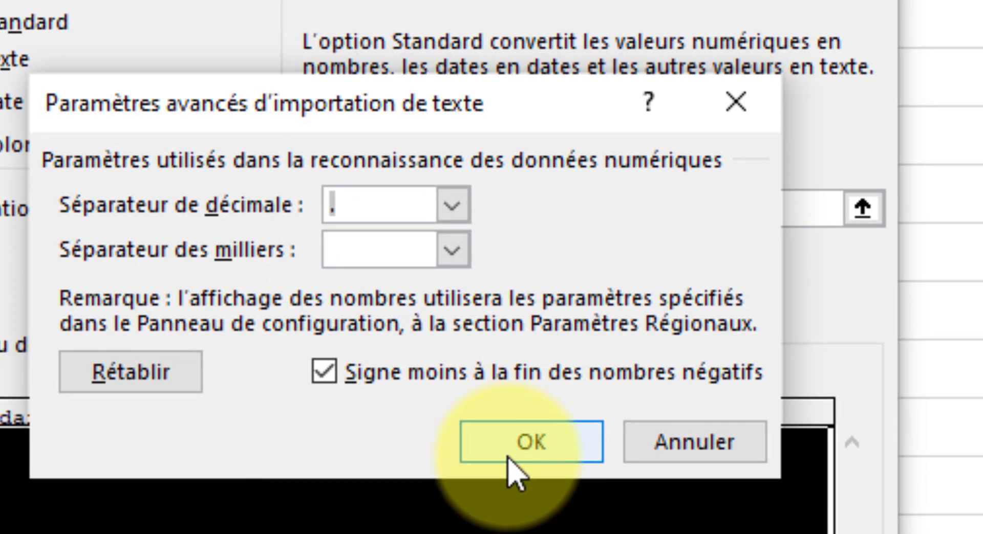
left_click(535, 450)
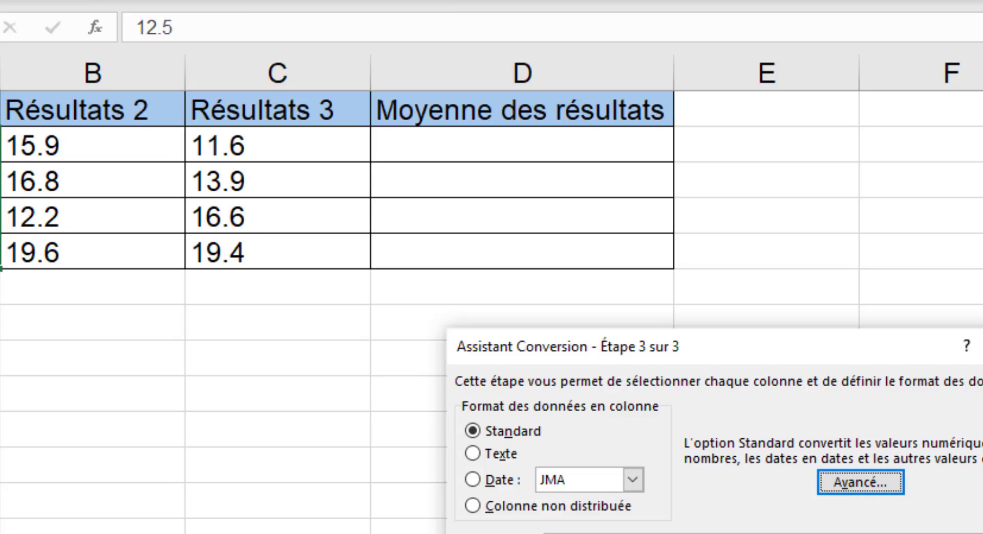
left_click(610, 503)
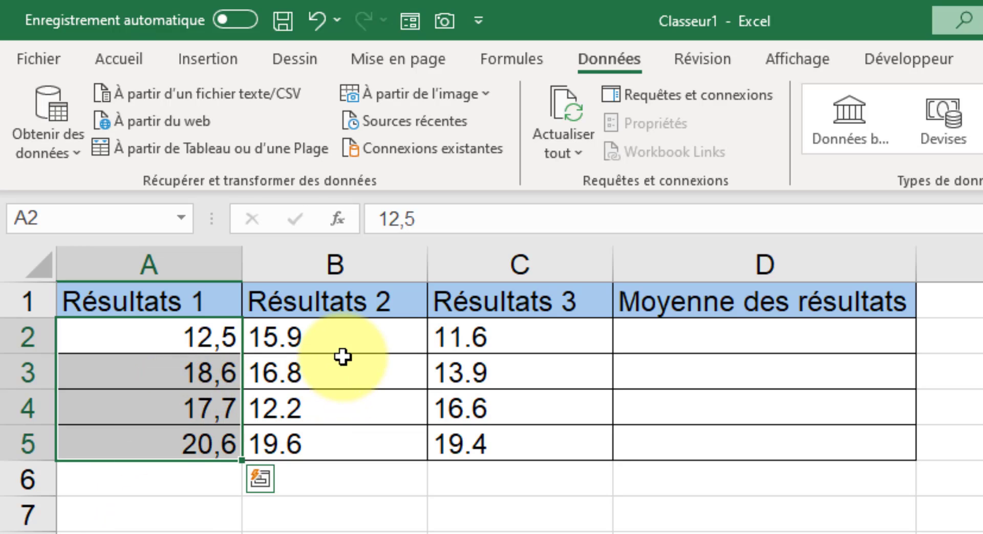
Convert the text values in B2:B5 to numbers with the Convertir wizard, using a period as the decimal separator
left_click_drag(382, 334, 379, 445)
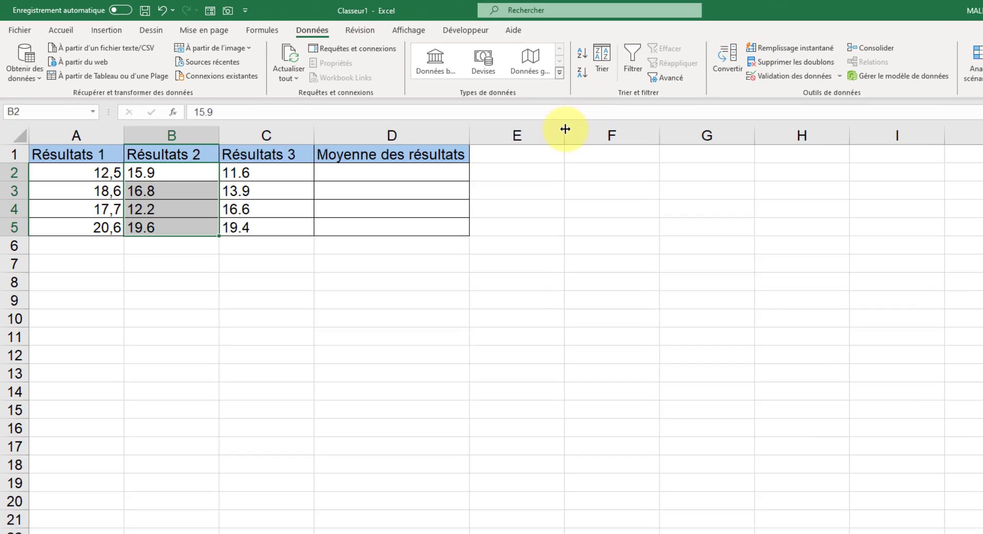
left_click(694, 57)
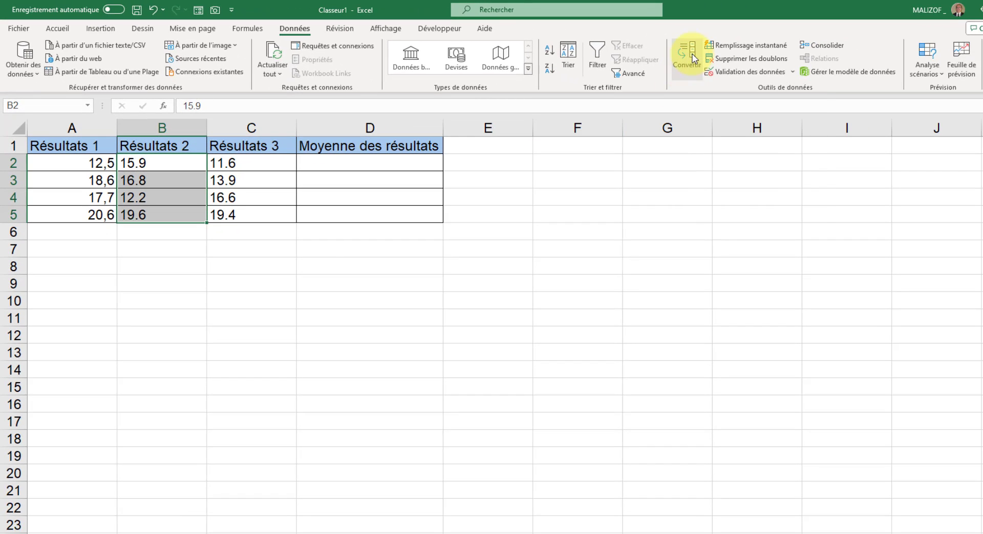
left_click(558, 491)
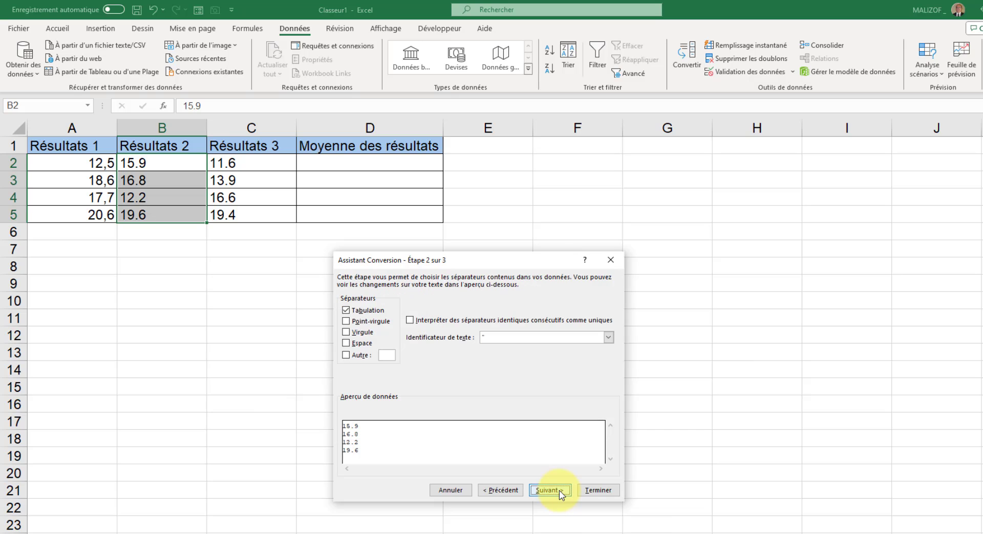
left_click(559, 490)
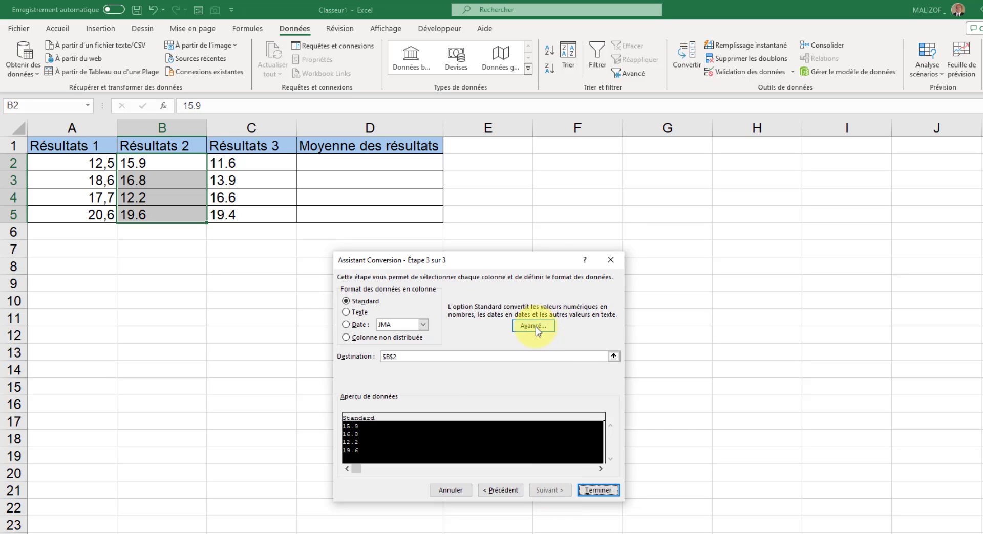
left_click(535, 326)
left_click(492, 355)
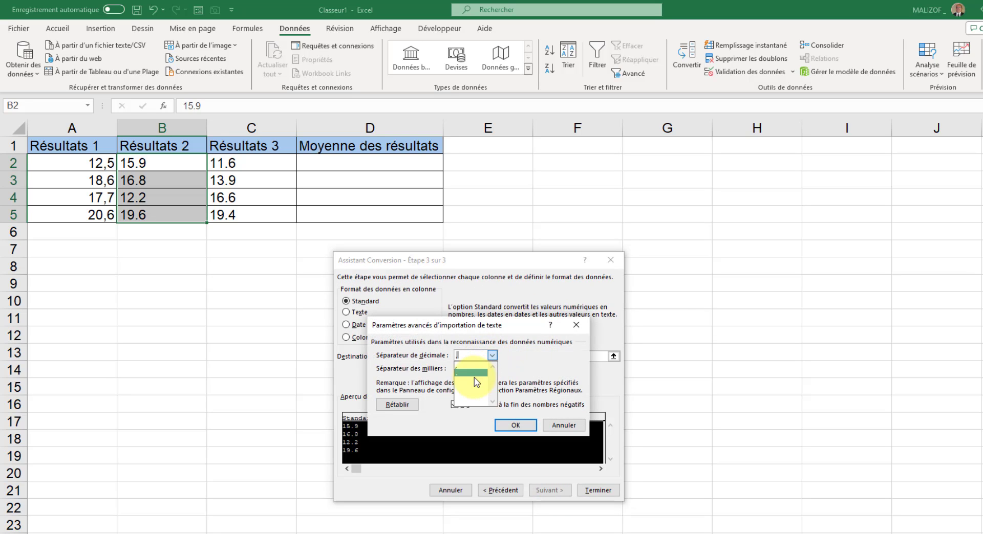
left_click(477, 375)
left_click(531, 424)
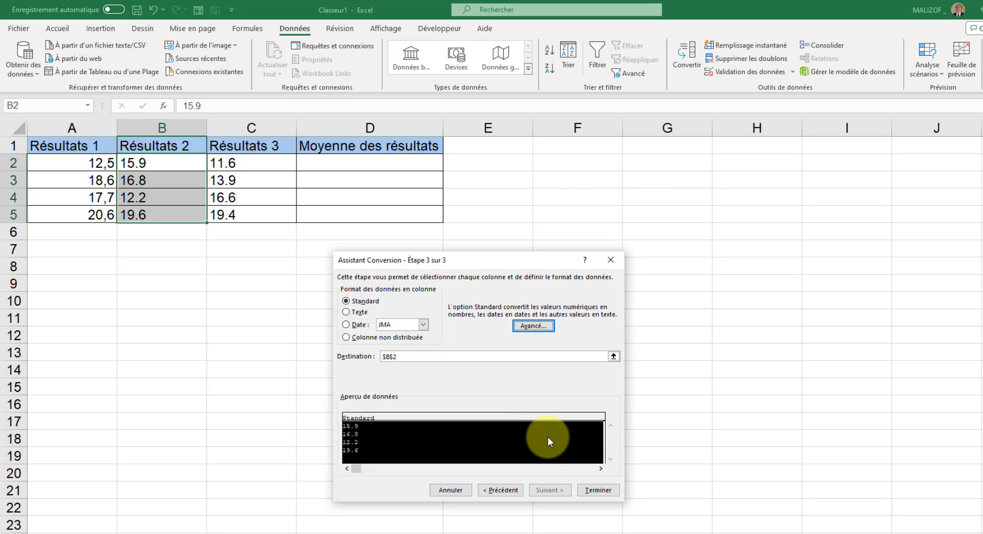
left_click(597, 490)
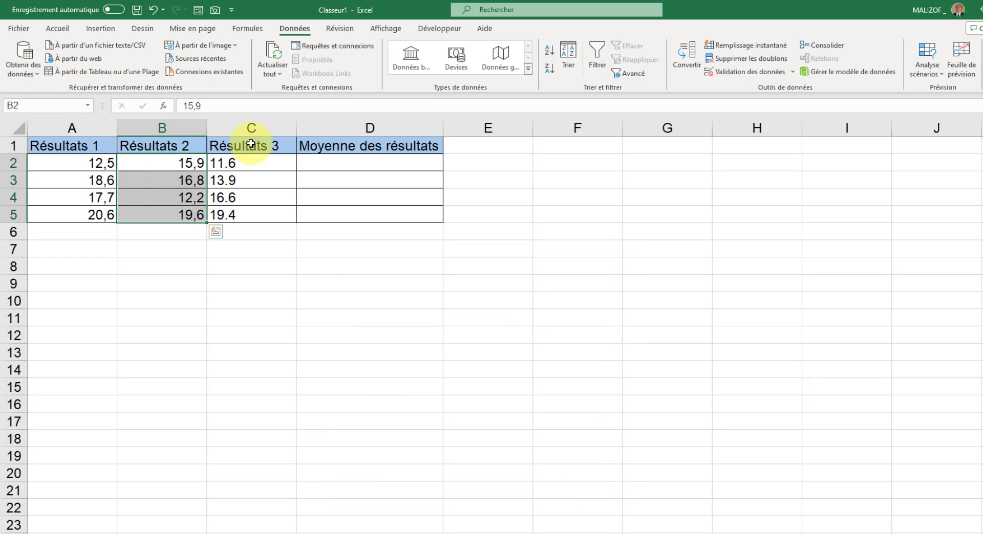
Convert the text values in C2:C5 to numbers with the Convertir wizard, using a period as the decimal separator
left_click_drag(281, 163, 281, 211)
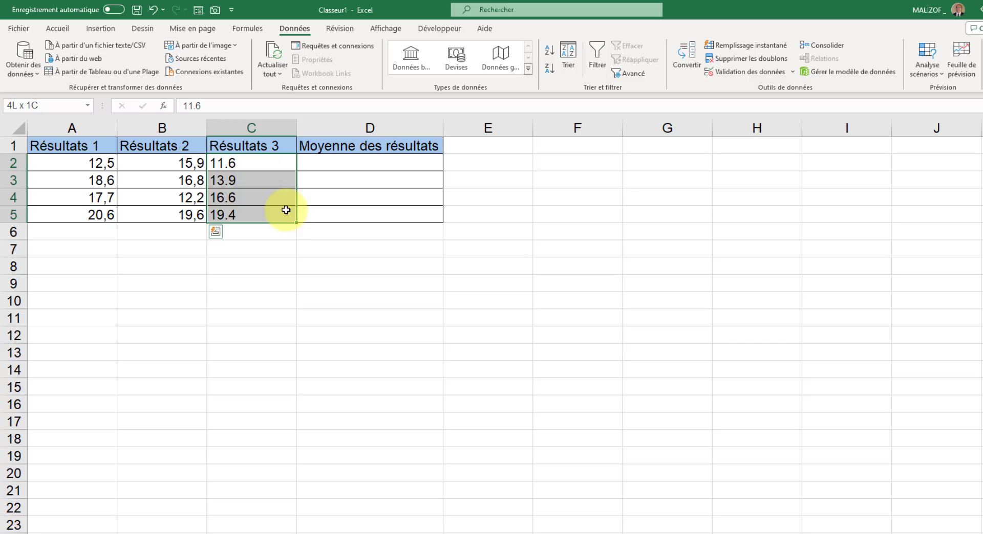
left_click(695, 55)
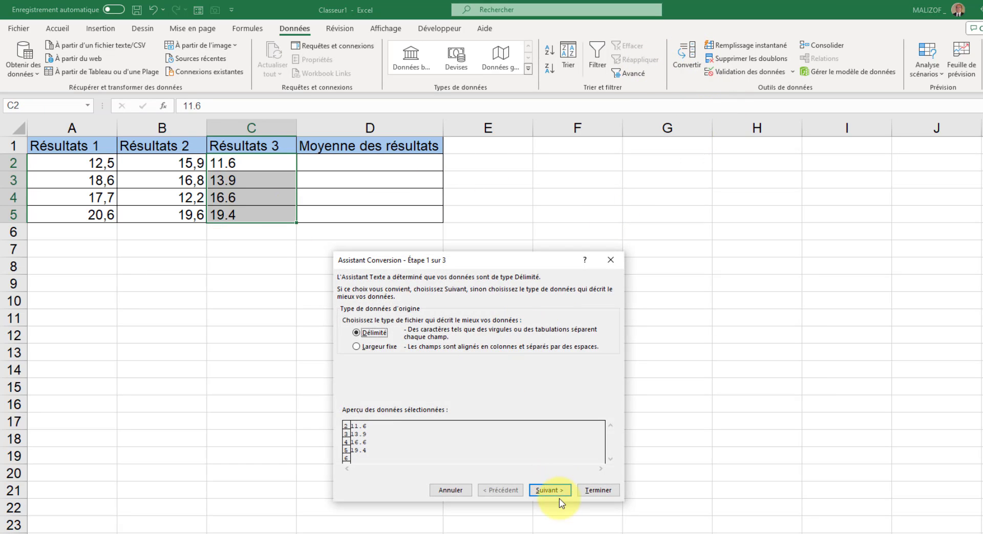
left_click(561, 492)
left_click(558, 491)
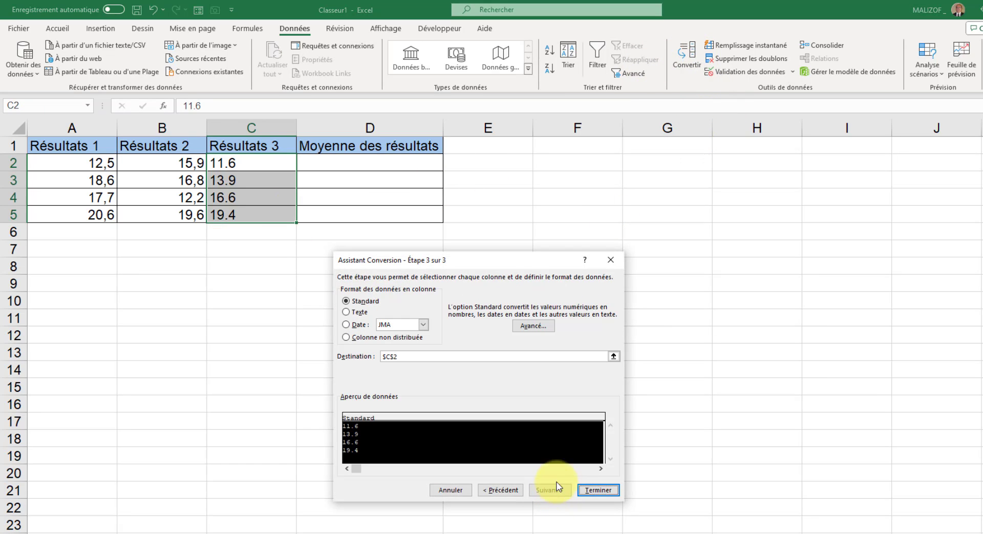
left_click(542, 330)
left_click(492, 356)
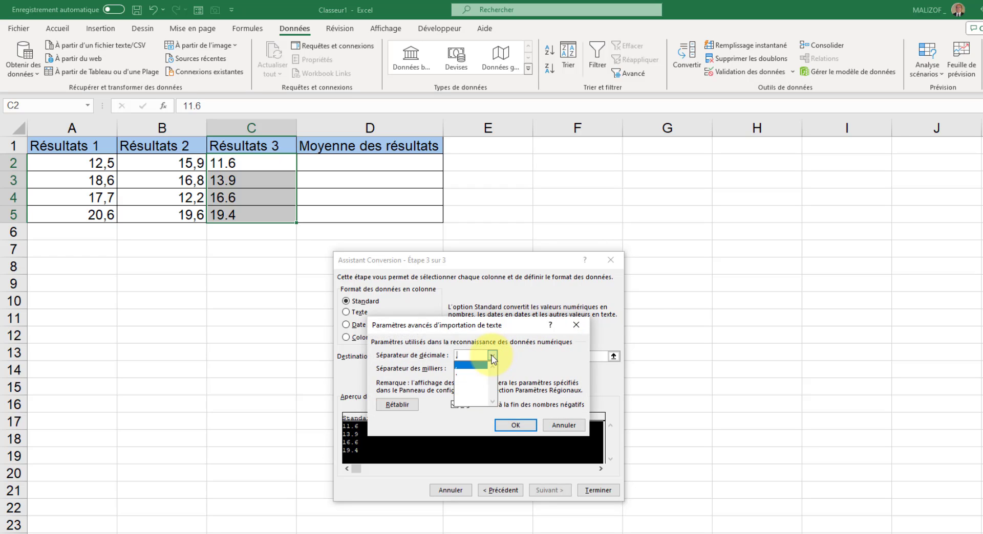
left_click(463, 374)
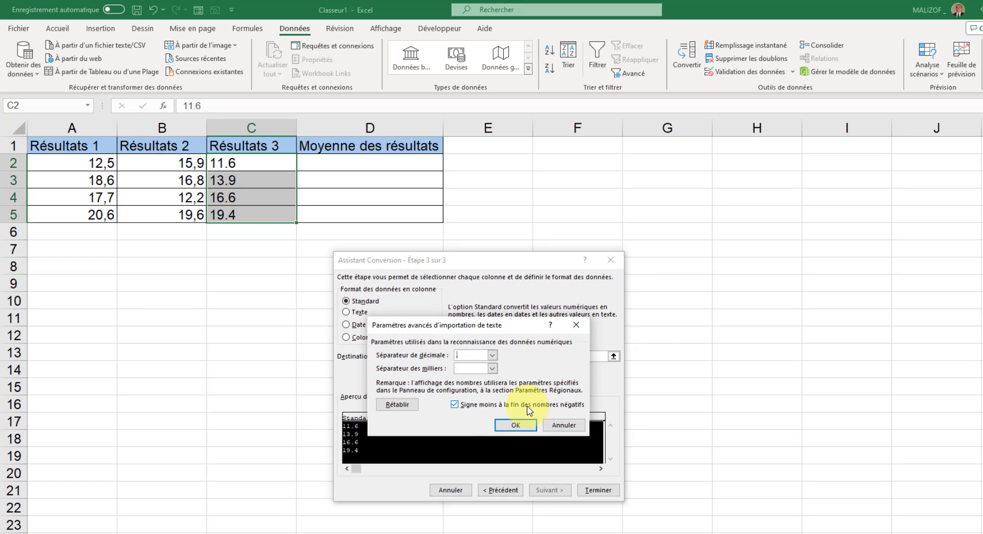
left_click(516, 425)
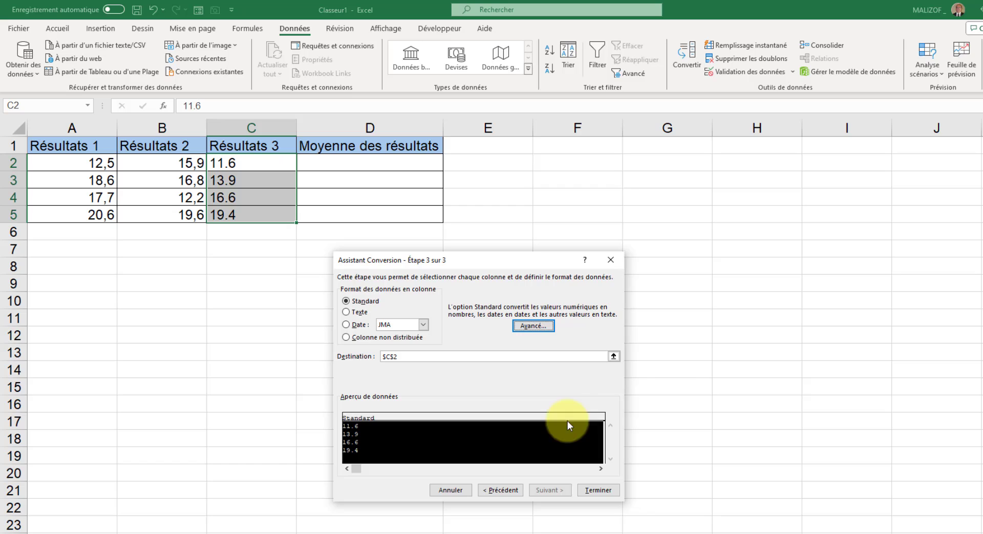
left_click(606, 491)
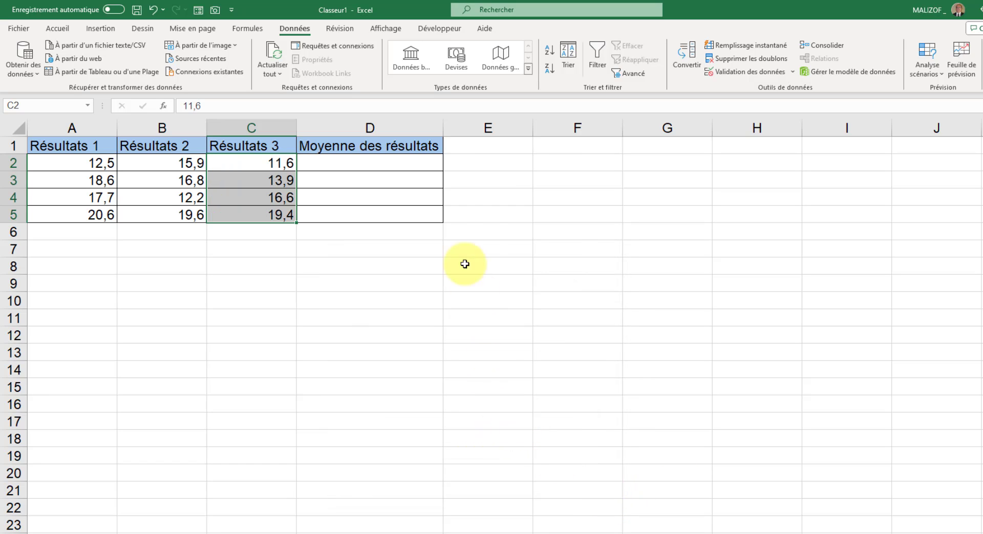
Calculate the average of A2:C2 in cell D2 with MOYENNE and fill the formula down to D5
left_click(417, 170)
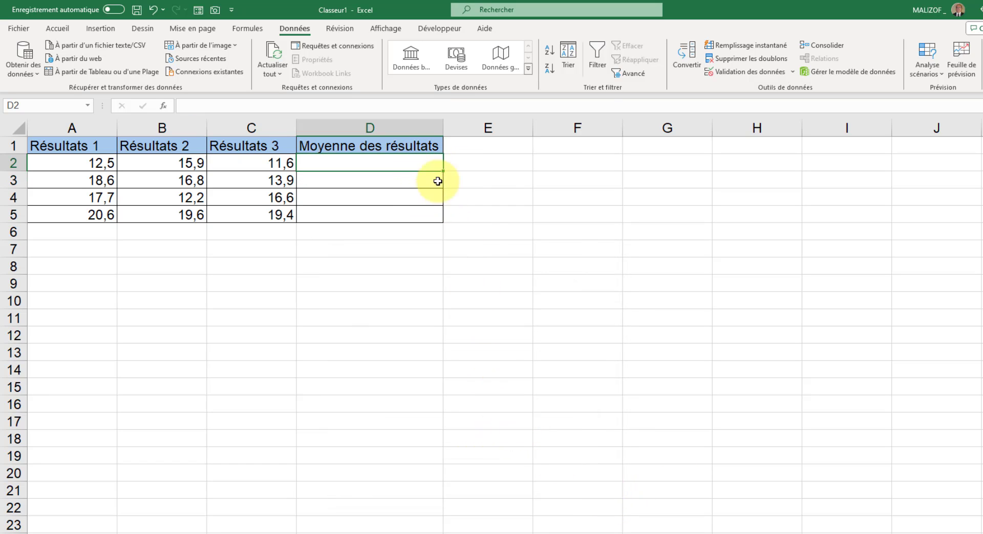
left_click(58, 28)
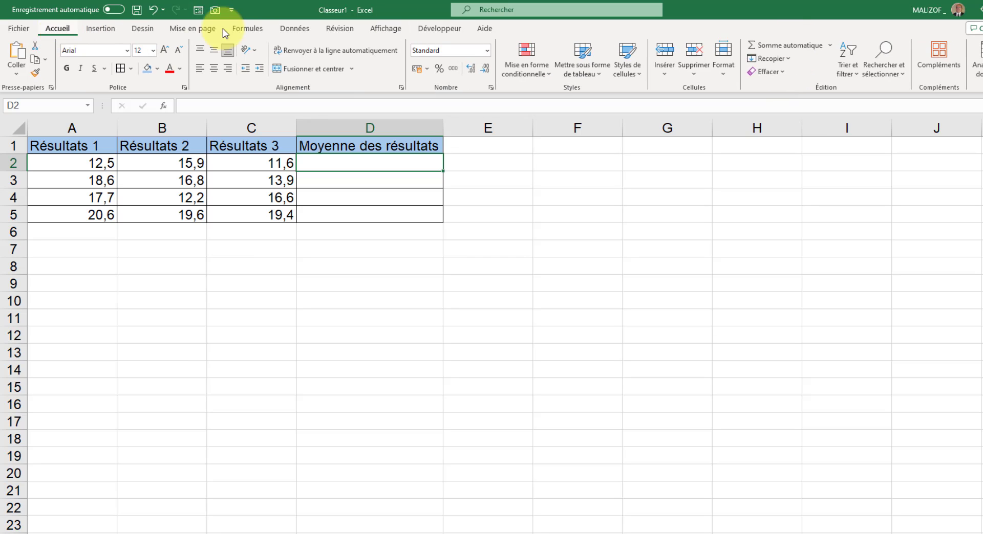
left_click(831, 45)
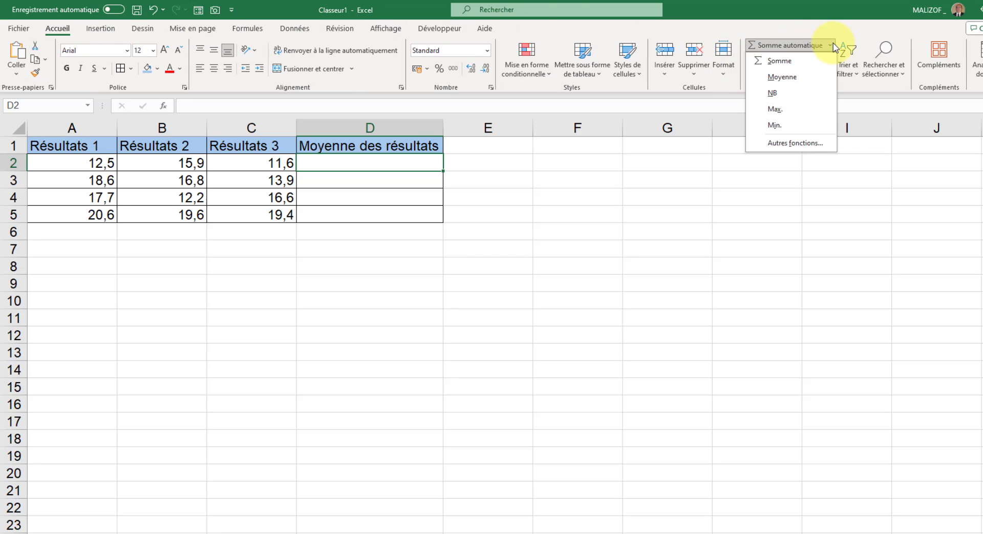
left_click(807, 76)
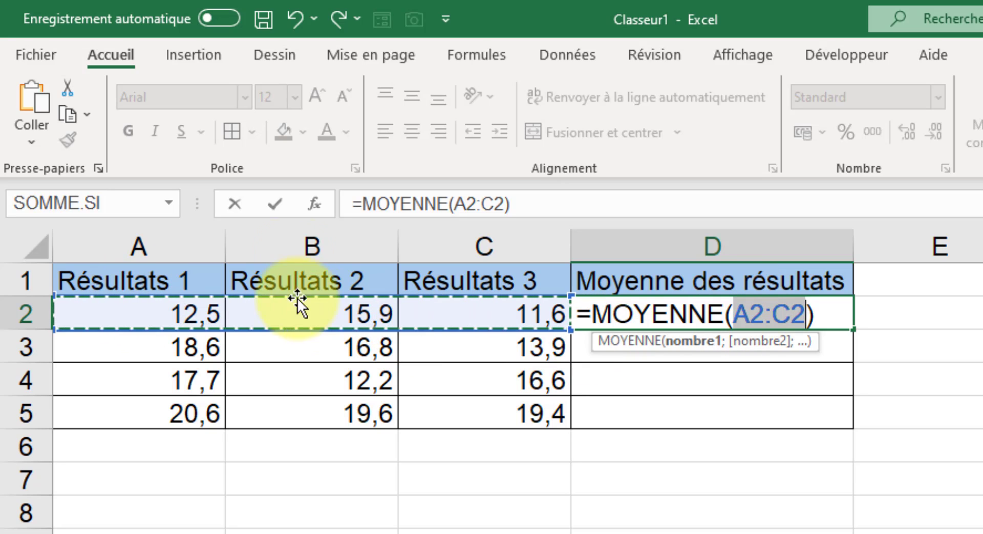
left_click(278, 200)
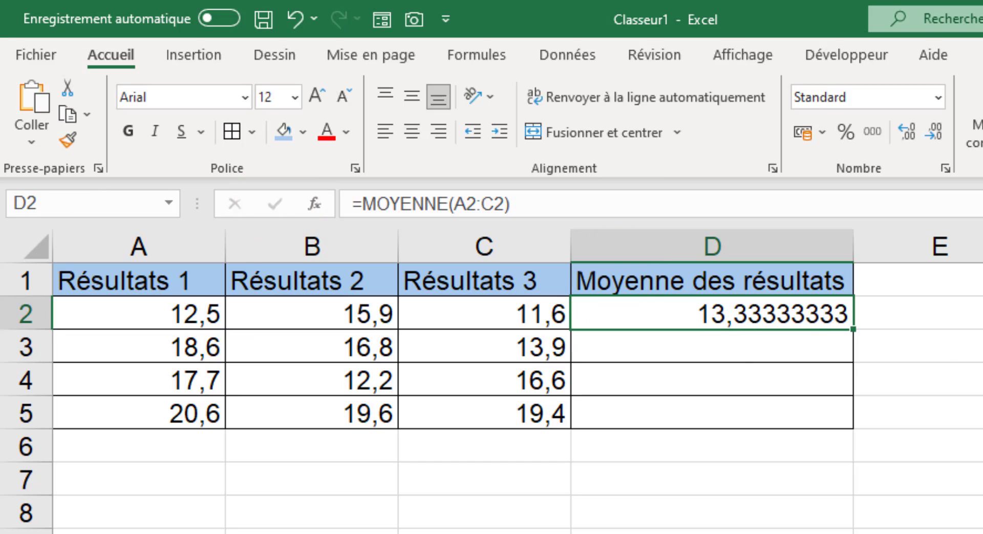
left_click_drag(855, 328, 852, 426)
left_click(738, 493)
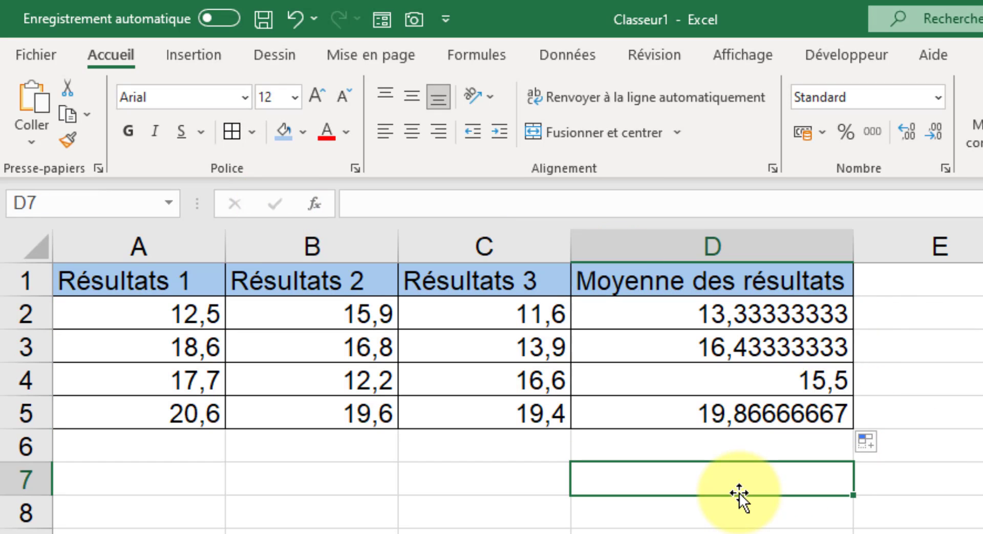